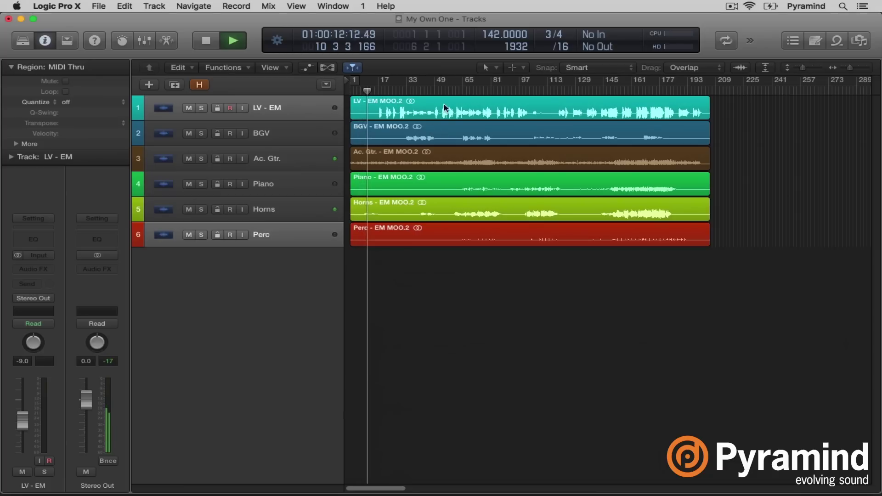
Audition the song from bar 49, then park the playhead at bar 65
key(space)
click(434, 91)
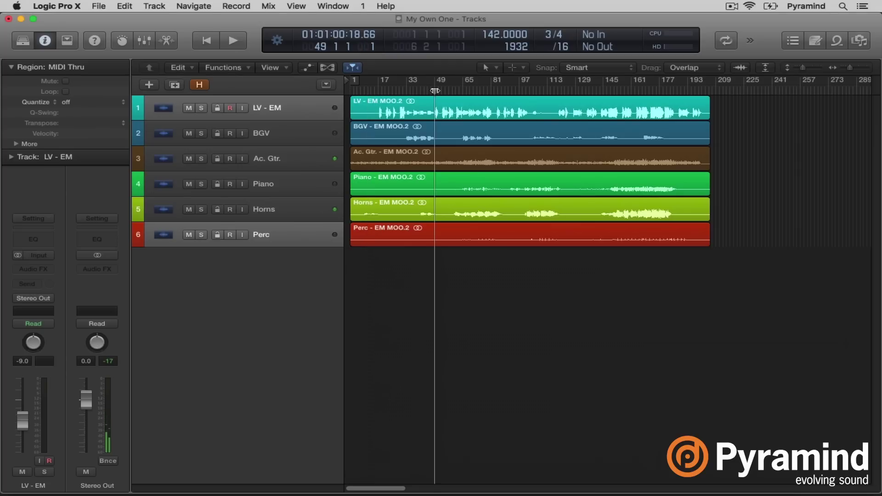
key(space)
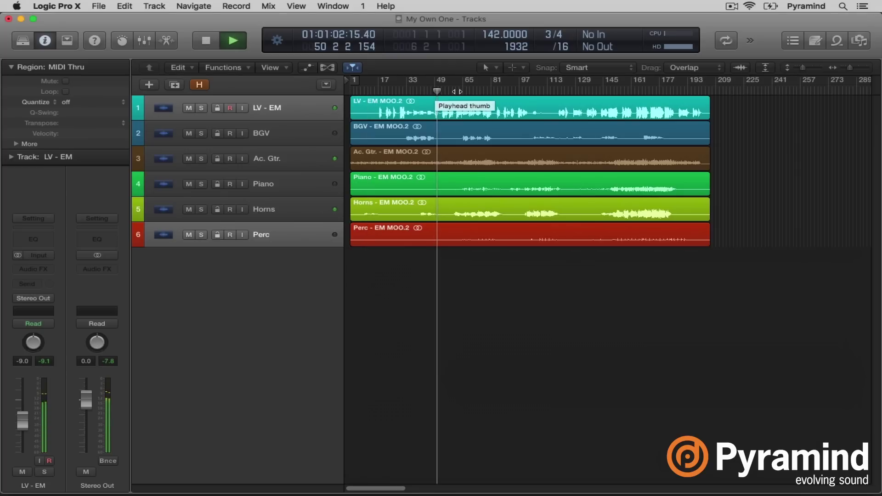
key(space)
click(463, 91)
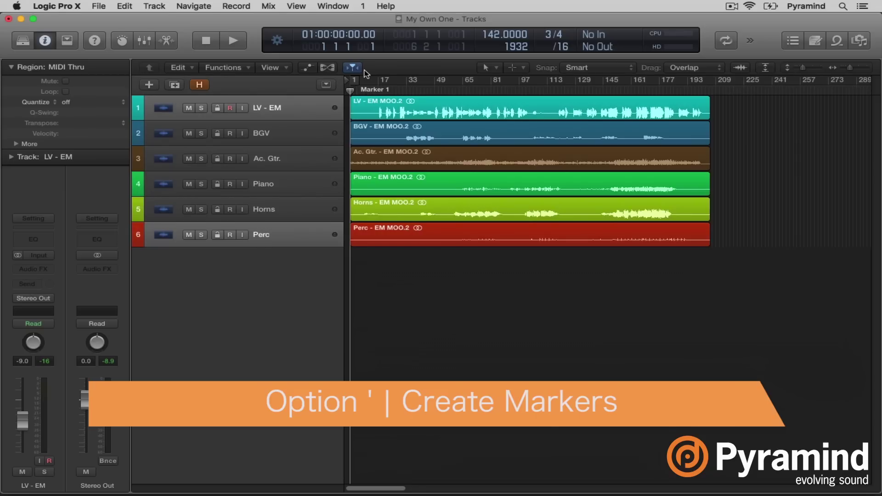
Zoom in and create markers on the ruler at bars 17, 33, 49 and 65
key(super+Down)
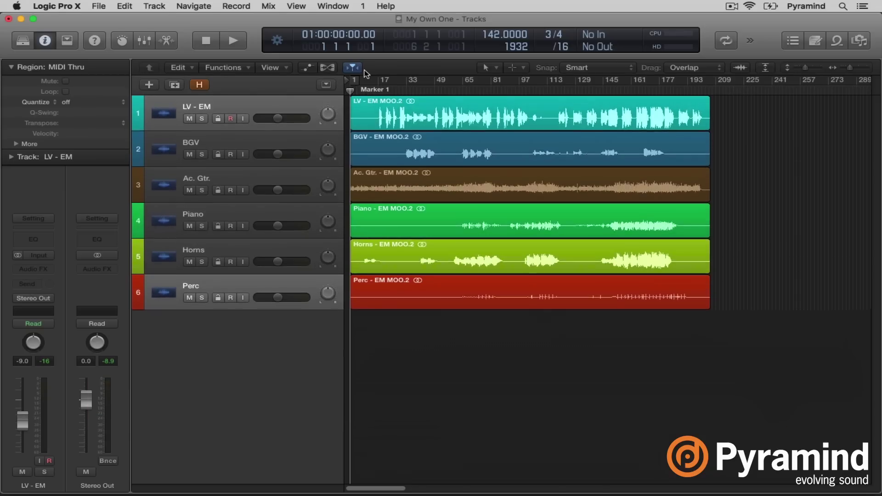
key(super+Right)
key(super+Down)
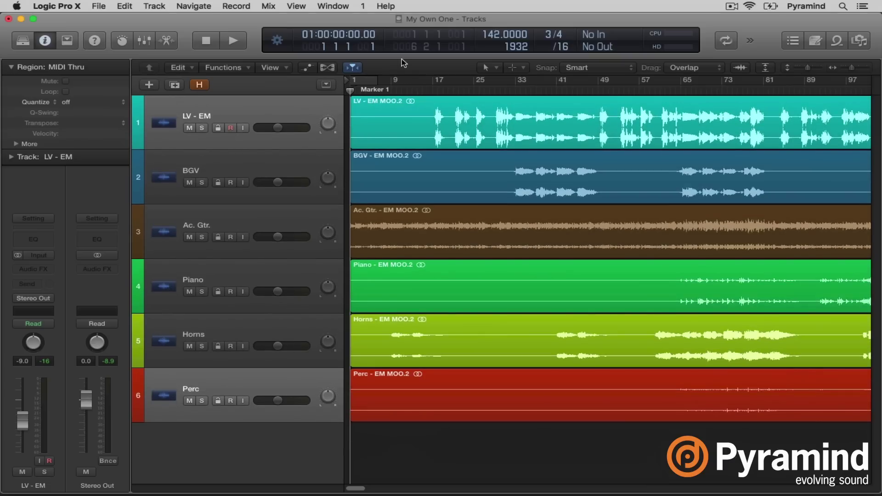
click(433, 89)
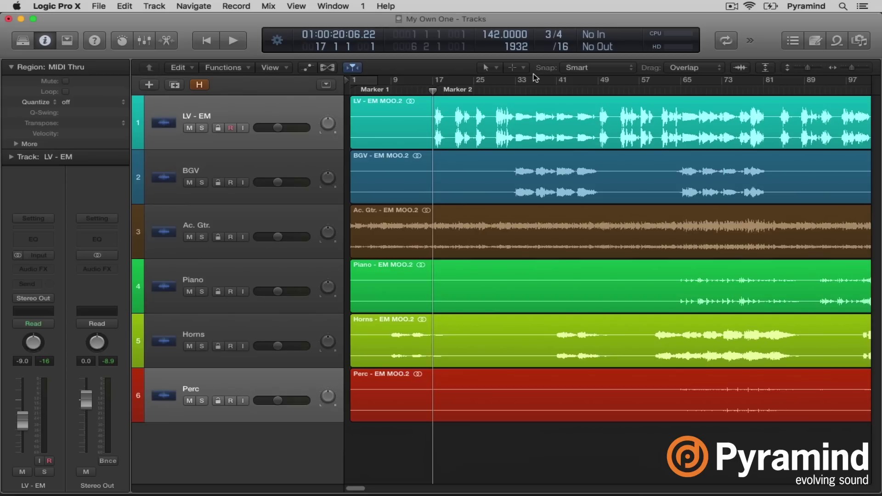
click(516, 88)
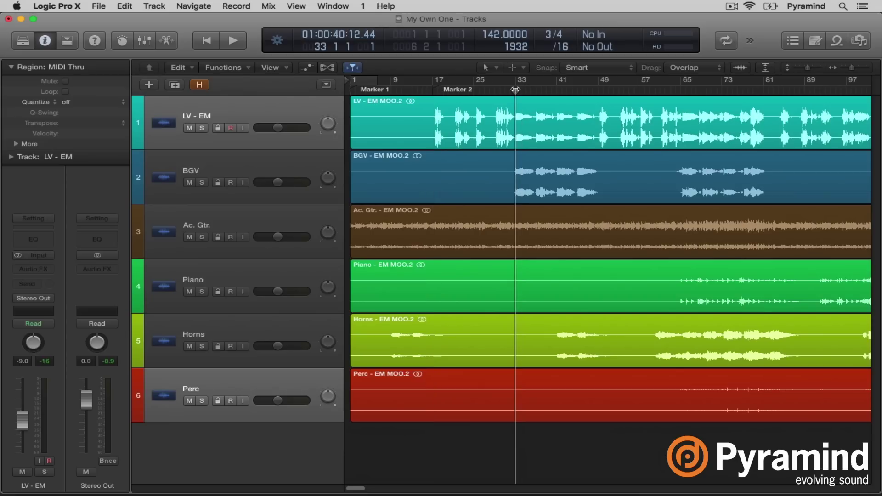
click(597, 91)
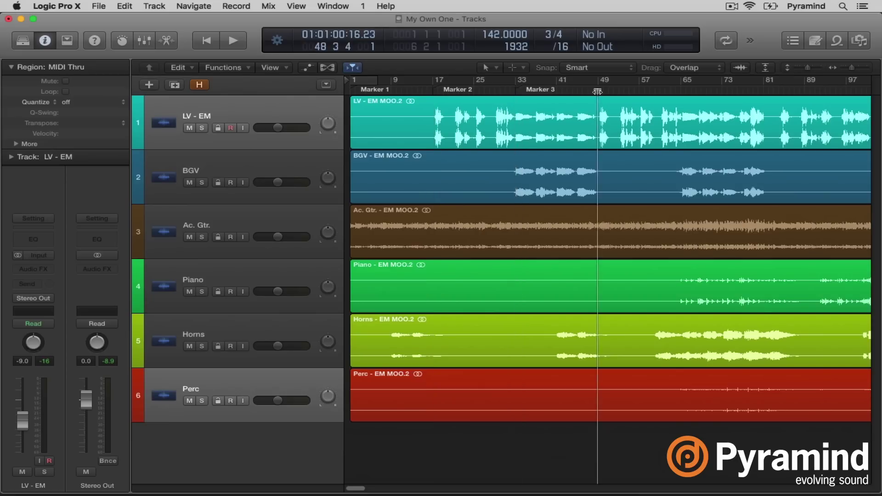
click(598, 93)
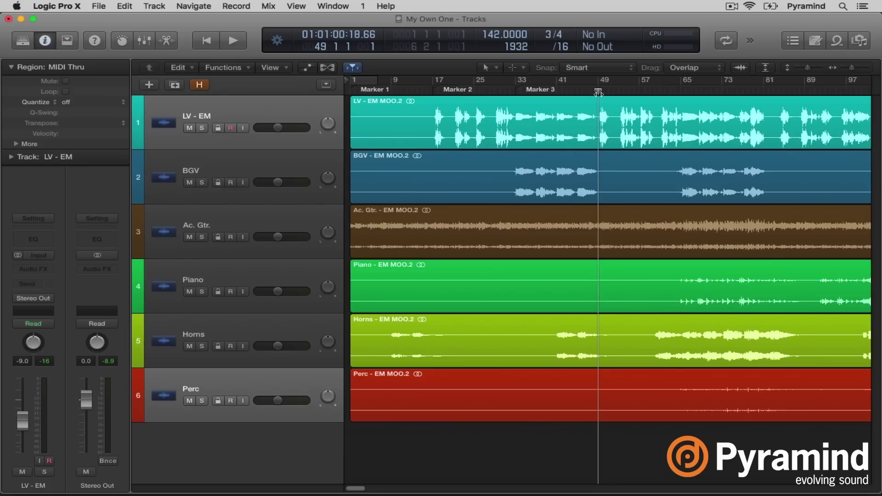
click(682, 90)
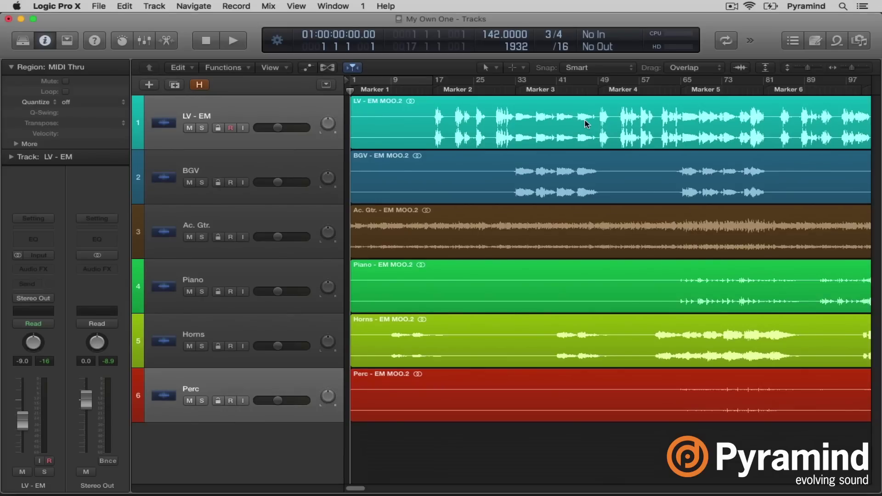
Jump through Markers 3, 5 and 7 with the keypad, then return to bar 1
key(KP_3)
key(KP_5)
key(KP_7)
key(KP_1)
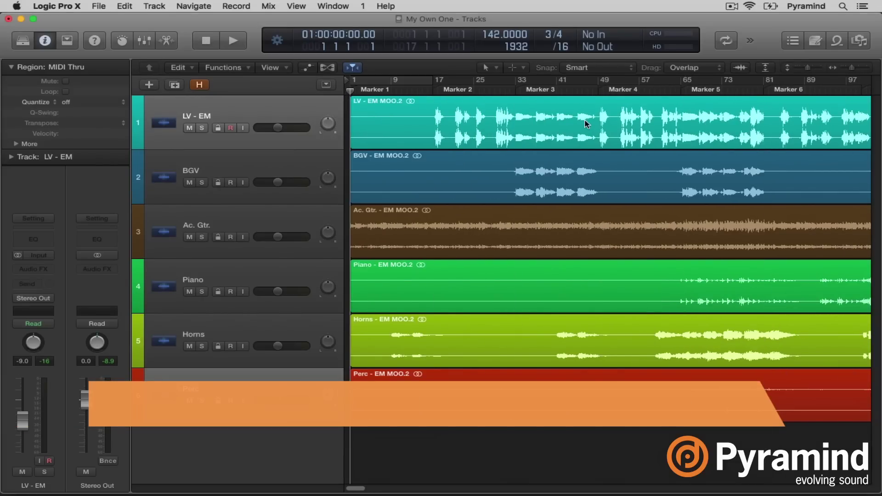
Turn on cycle mode and set the cycle range to Marker 1, bars 1–17
key(c)
key(KP_2)
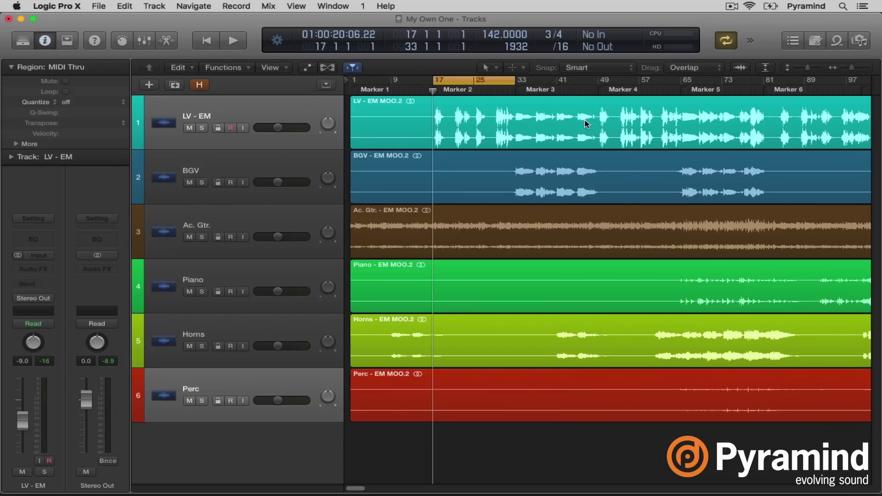
key(KP_6)
key(KP_3)
key(KP_1)
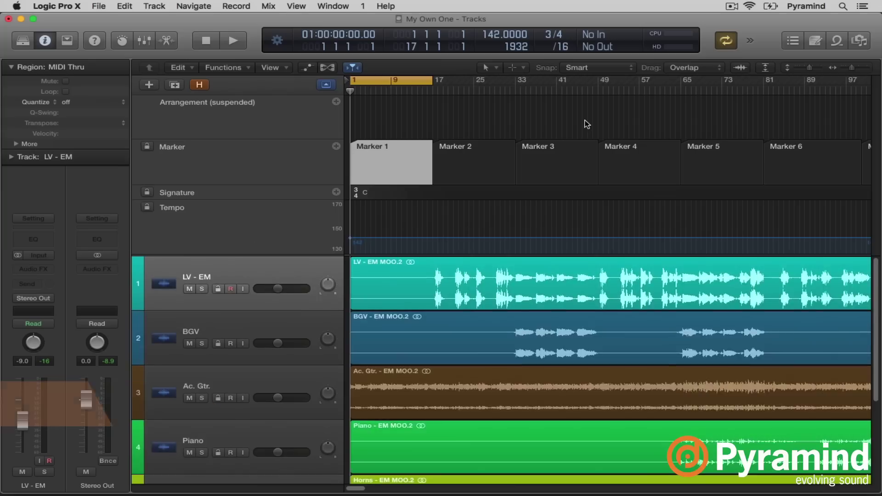
Rename Markers 1–3 to Intro, Verse and Chorus
double_click(399, 148)
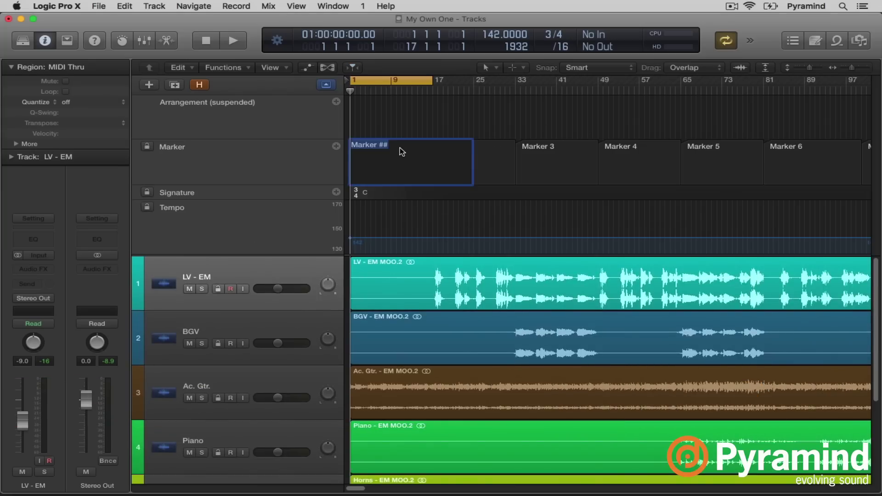
key(Tab)
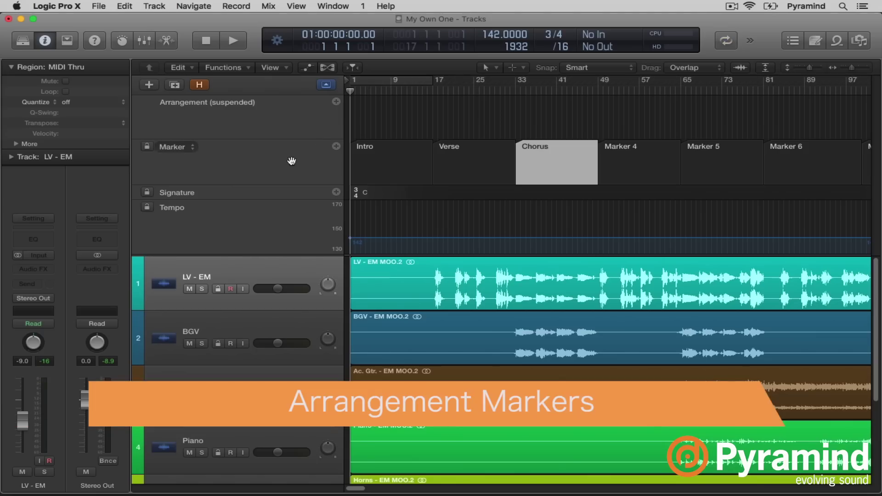
Remove all markers and confirm Arrangement is enabled in Global Tracks Configuration
key(super+z)
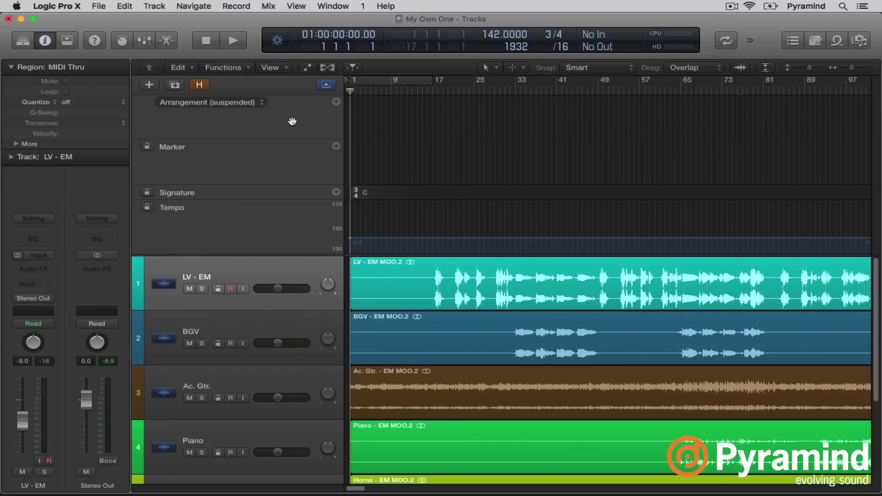
key(alt+g)
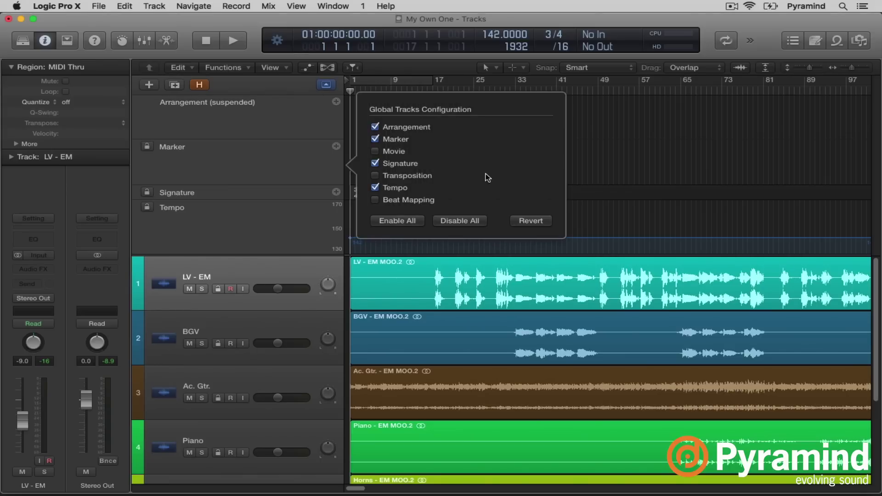
click(626, 186)
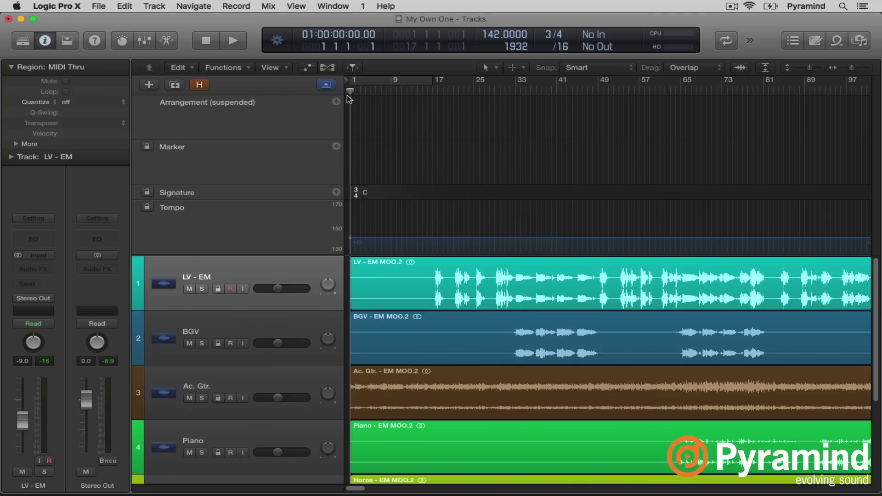
Add an Intro arrangement section at bar 1 and a Verse section ending at bar 17
click(336, 102)
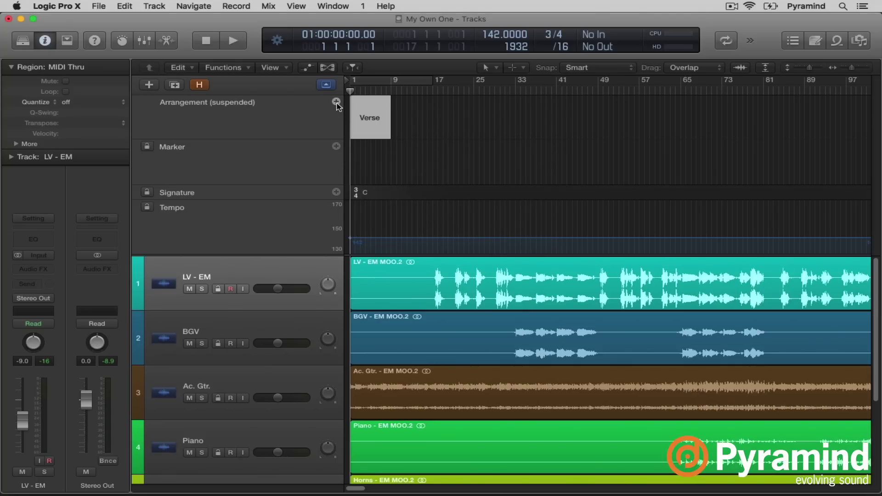
click(373, 119)
drag(409, 90, 434, 89)
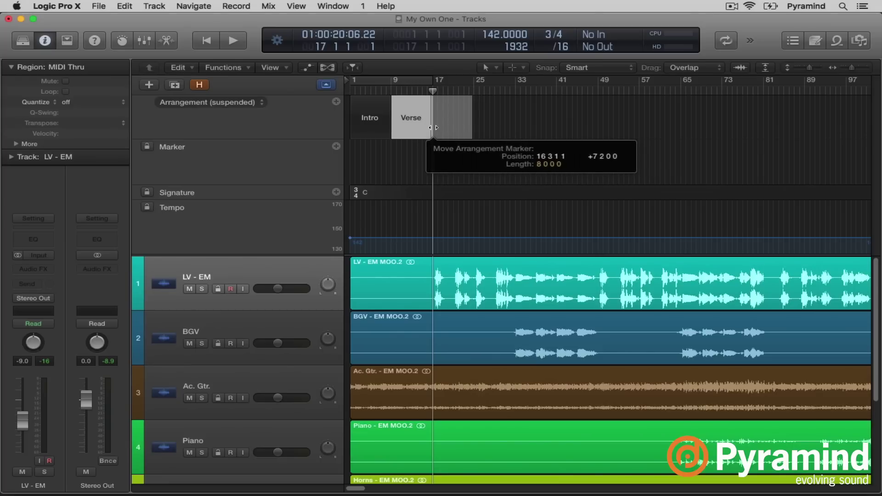
click(258, 105)
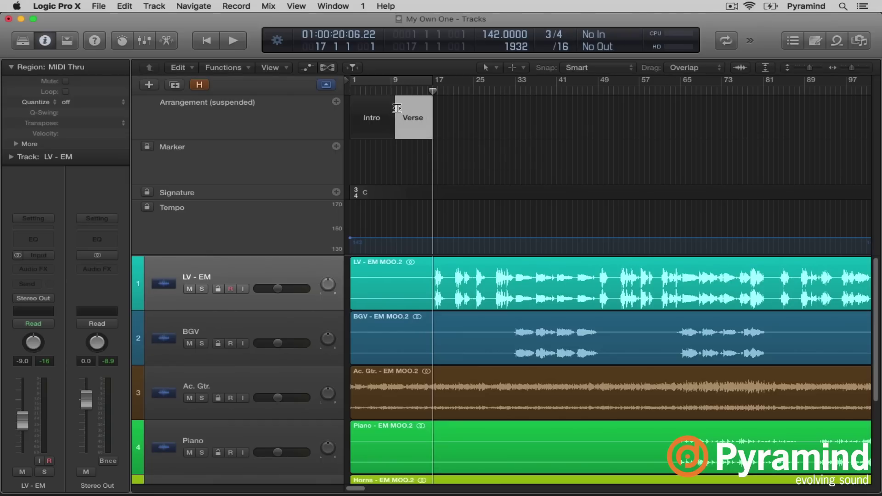
Re-add the Verse section after Intro and stretch it to end at bar 33
mouse_move(397, 108)
mouse_down()
mouse_move(393, 124)
mouse_move(432, 123)
mouse_up()
key(Delete)
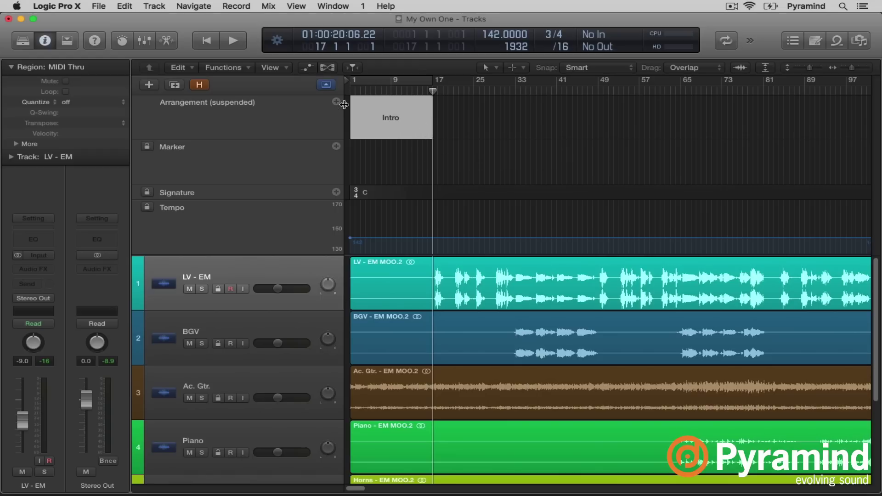
click(338, 102)
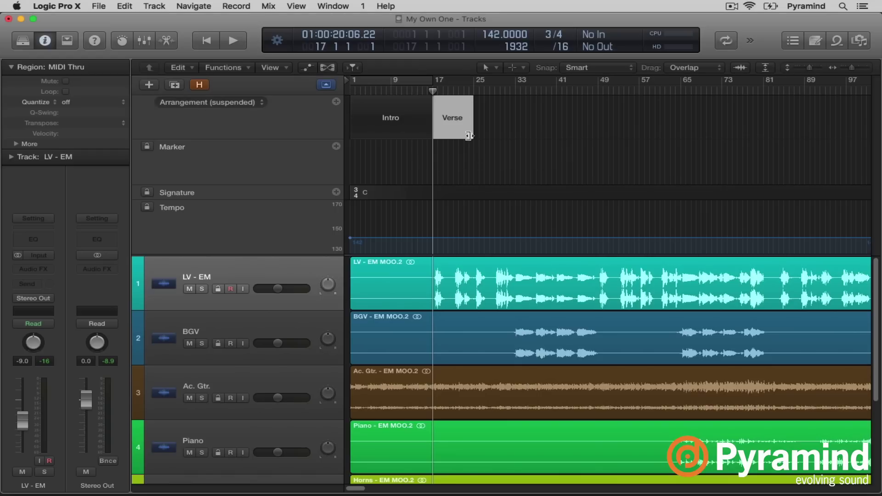
drag(469, 135, 511, 147)
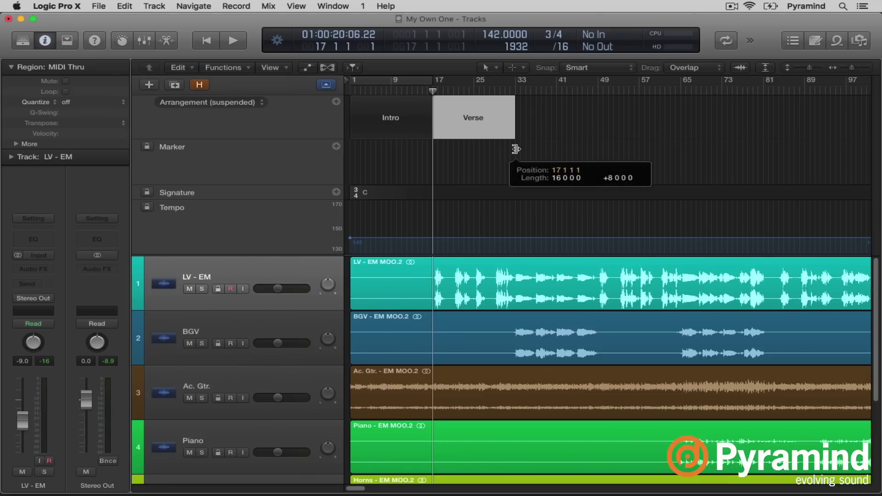
drag(516, 149, 516, 148)
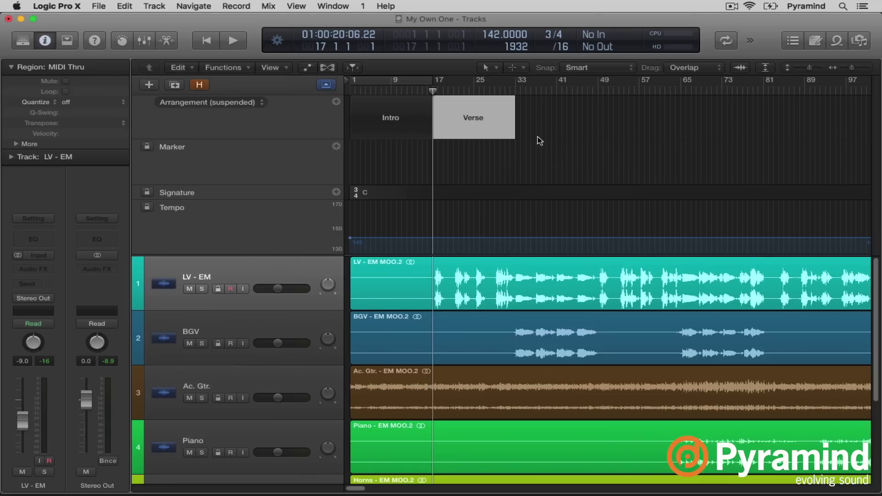
Add Chorus (bars 33–49), a second Verse (49–65) and a Chorus ending at bar 81
click(337, 102)
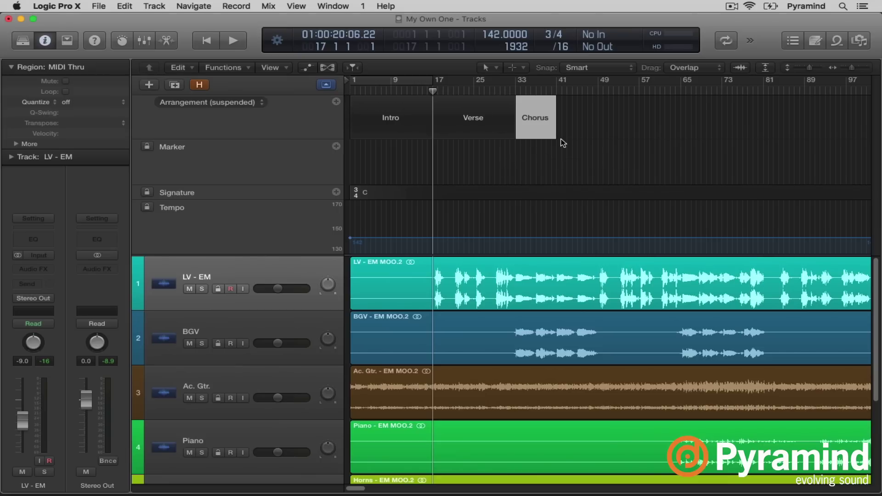
drag(552, 135, 597, 138)
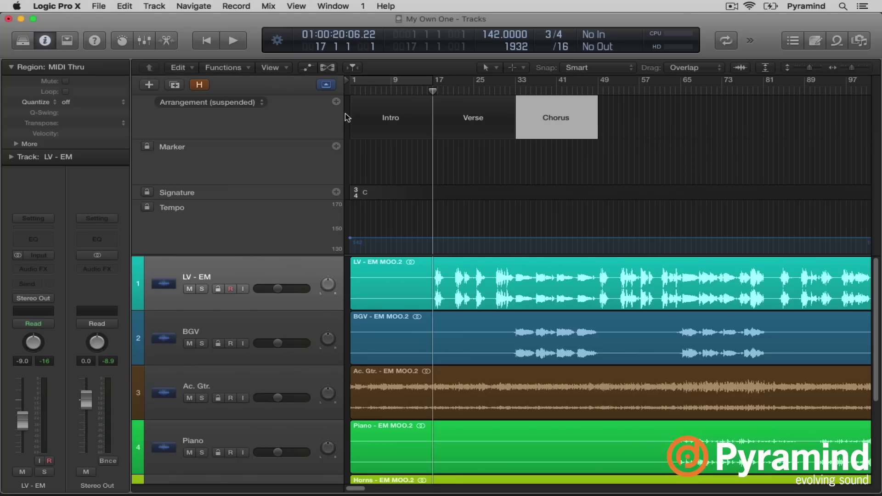
click(336, 102)
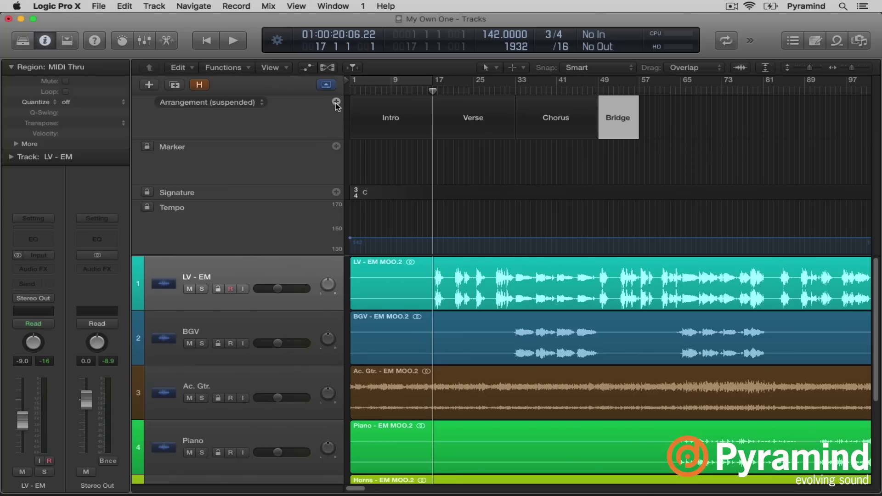
drag(637, 135, 680, 141)
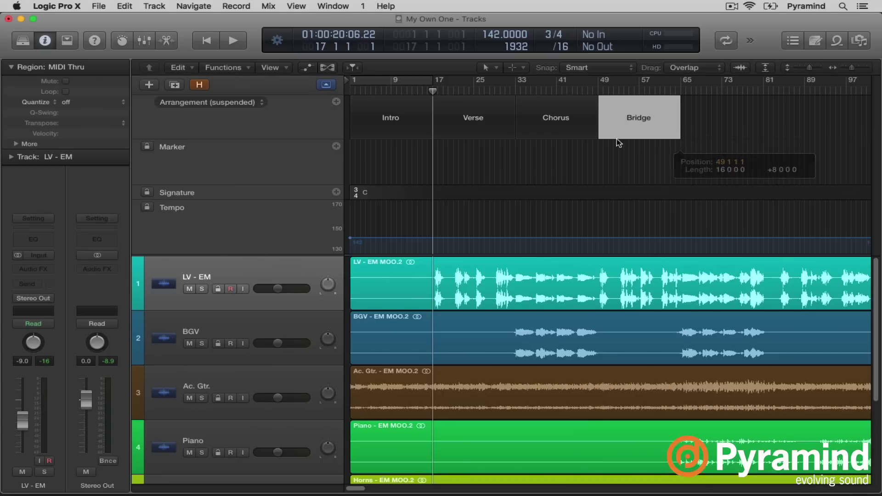
click(637, 120)
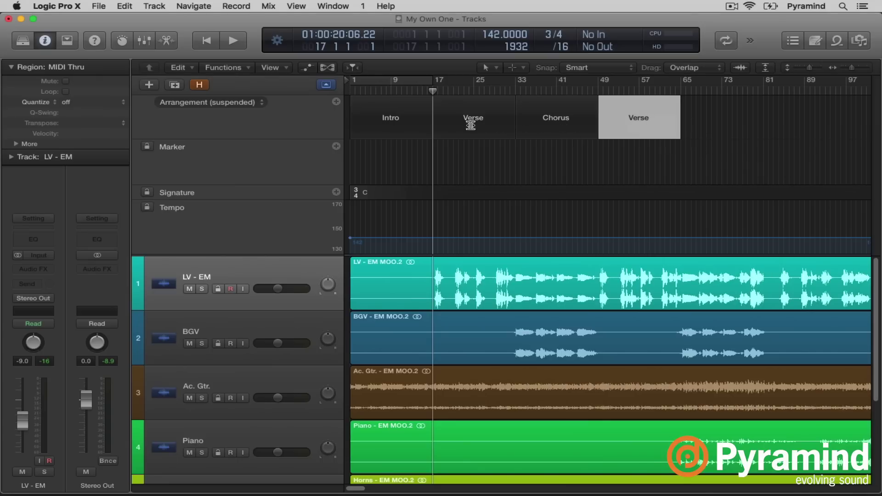
click(336, 102)
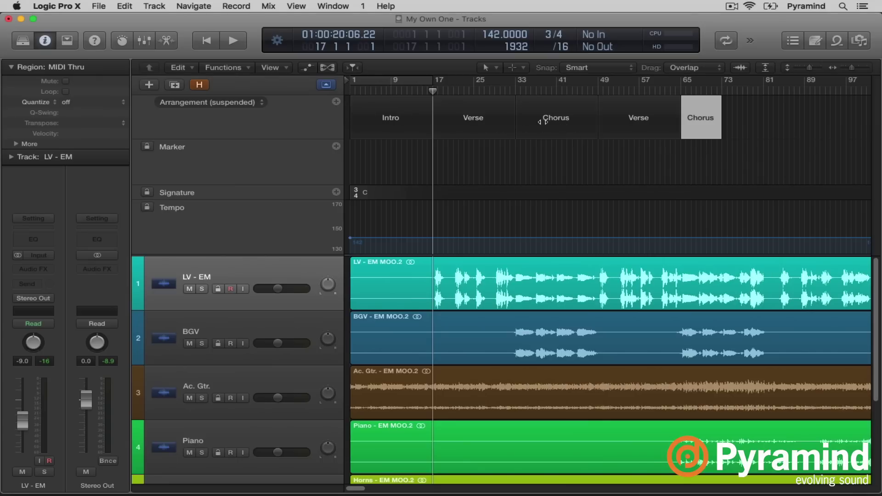
drag(719, 136, 763, 137)
Add a section after the second Chorus and stretch it to bar 105, auditioning around it
scroll(765, 125, right, 10)
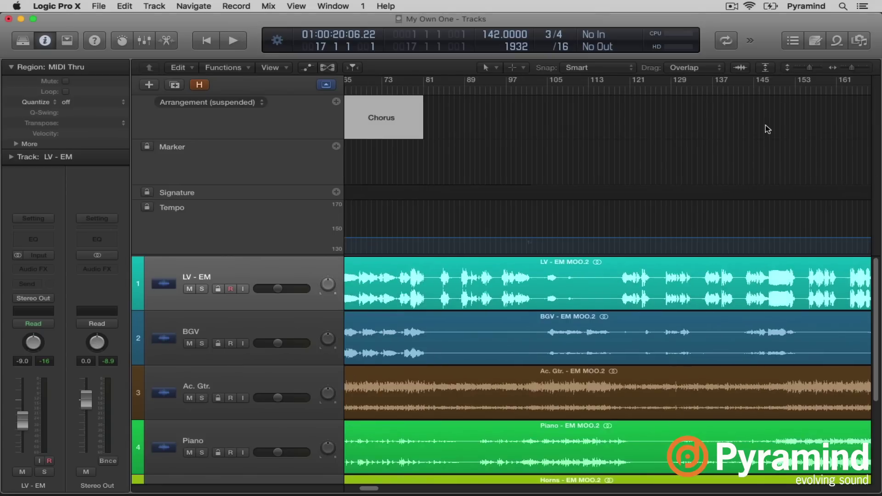
click(490, 91)
key(space)
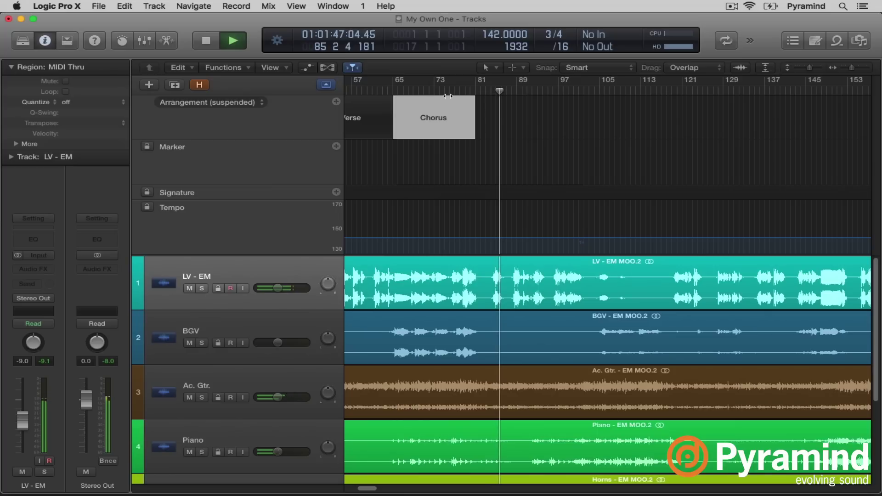
click(337, 102)
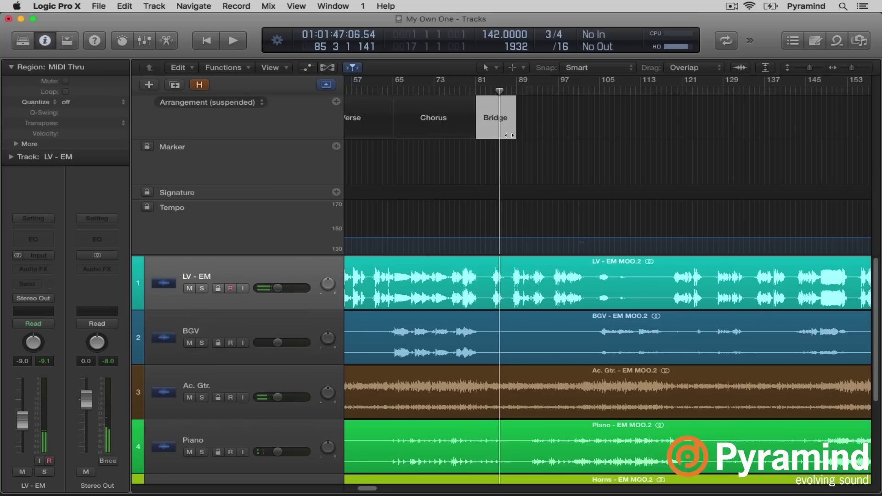
drag(514, 134, 598, 145)
click(593, 92)
key(space)
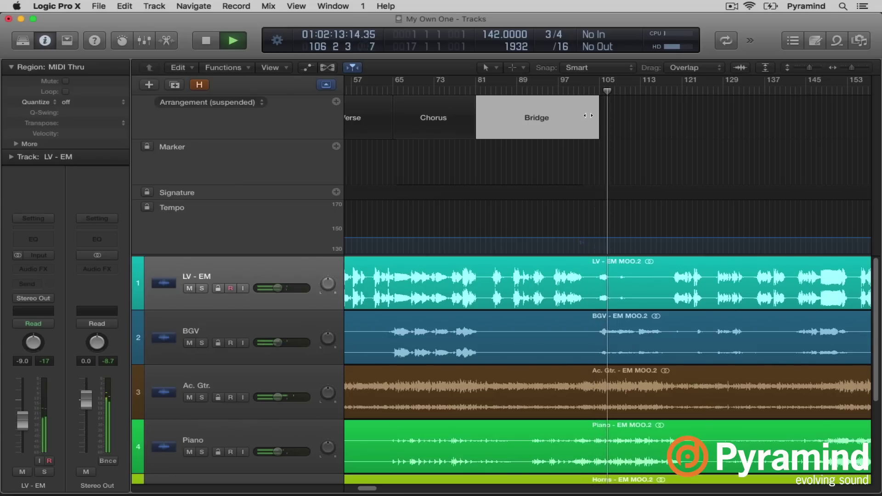
click(508, 91)
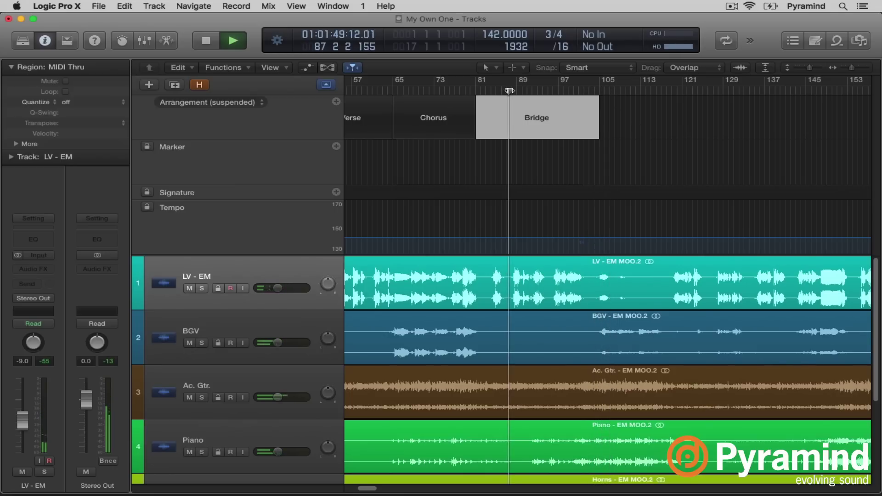
Rename the new section Verse, trim it to end at bar 101, and add a Chorus
click(542, 120)
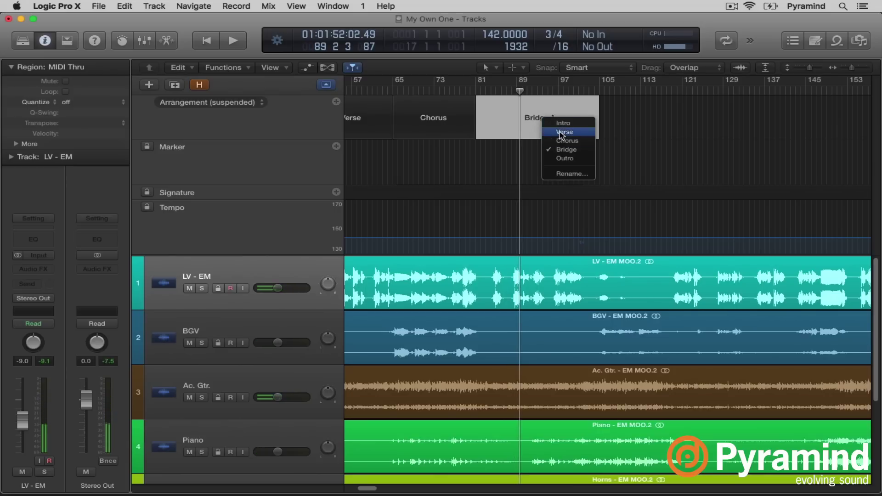
click(616, 132)
double_click(601, 92)
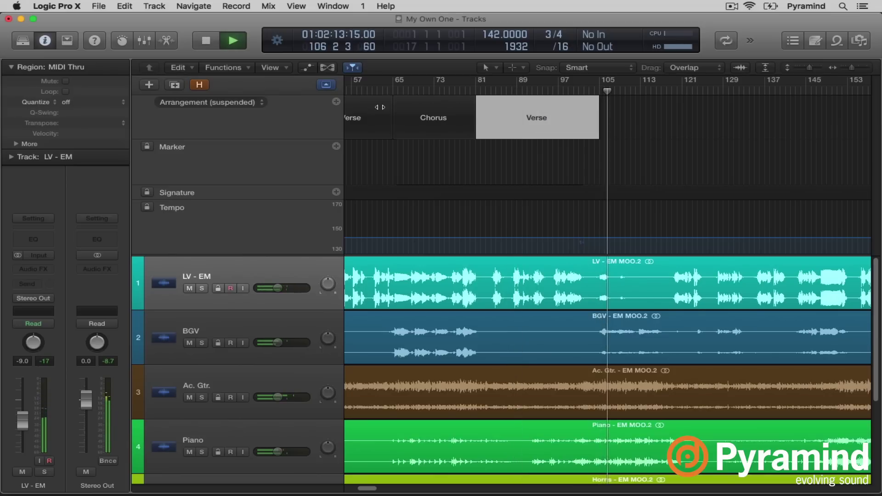
click(561, 92)
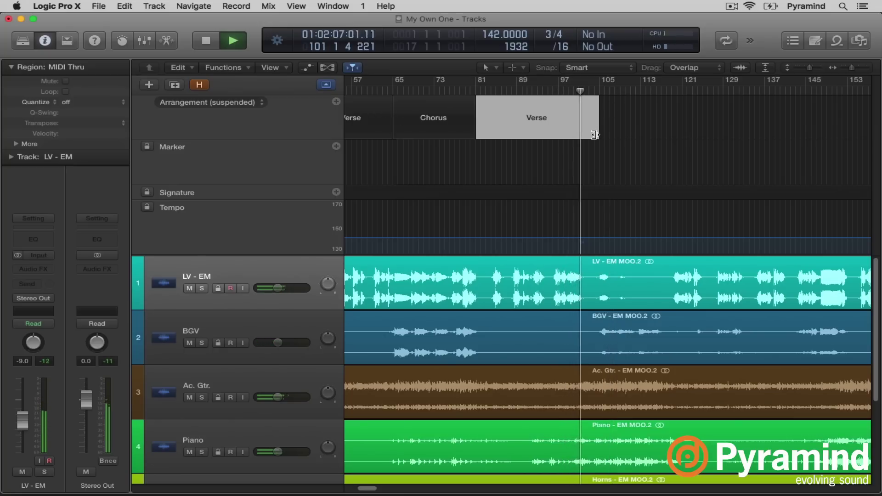
key(space)
drag(595, 134, 579, 126)
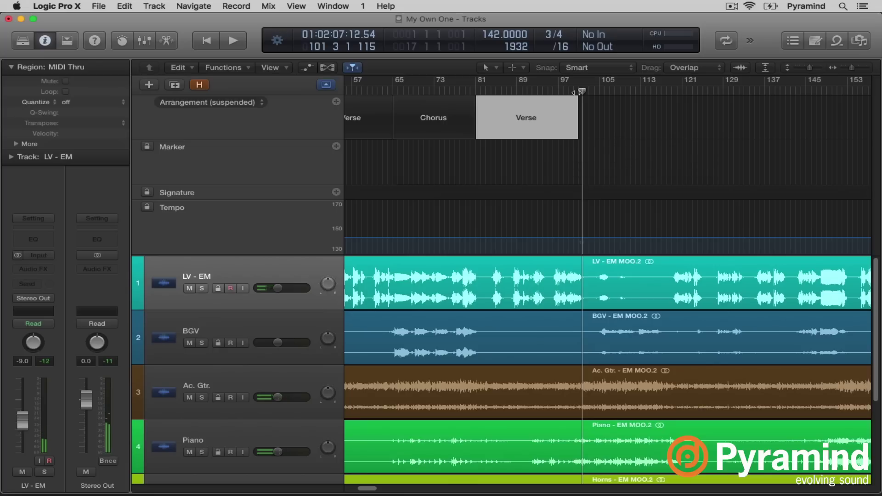
click(576, 91)
key(space)
key(space)
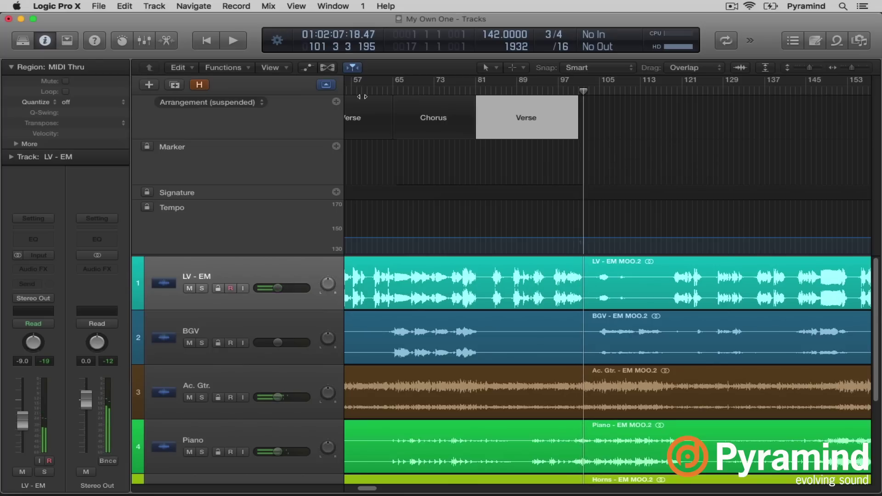
click(337, 102)
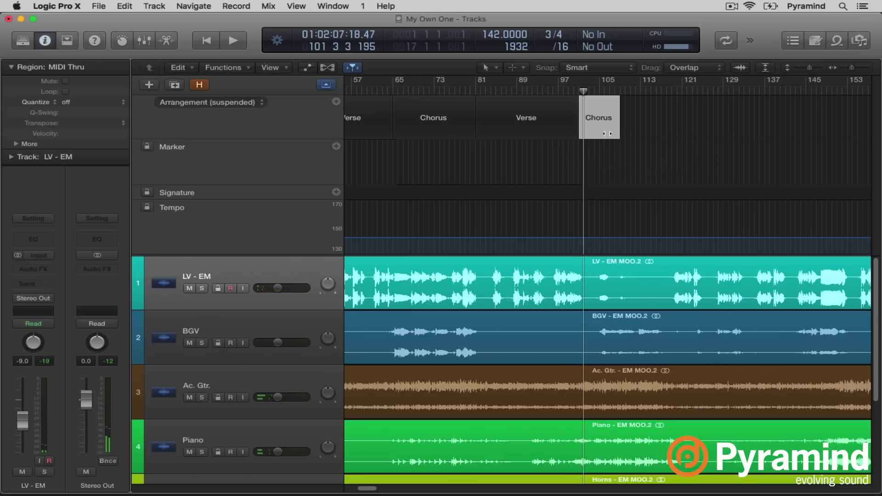
Stretch the new Chorus to about bar 121, then shorten its end slightly while auditioning
drag(618, 136, 682, 138)
click(678, 91)
key(space)
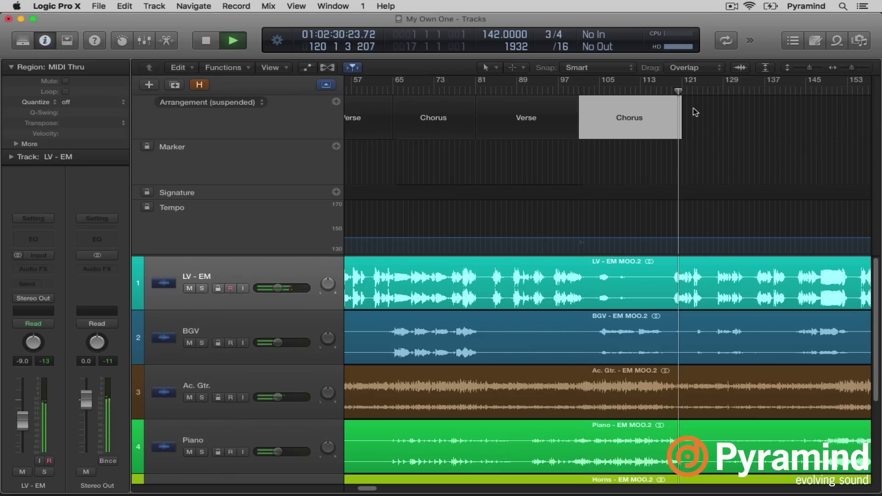
key(space)
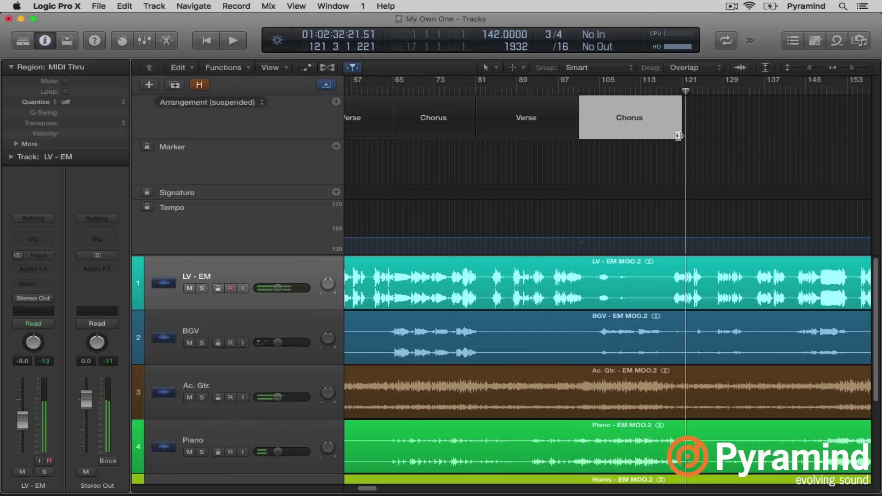
drag(682, 126, 674, 105)
click(670, 92)
key(space)
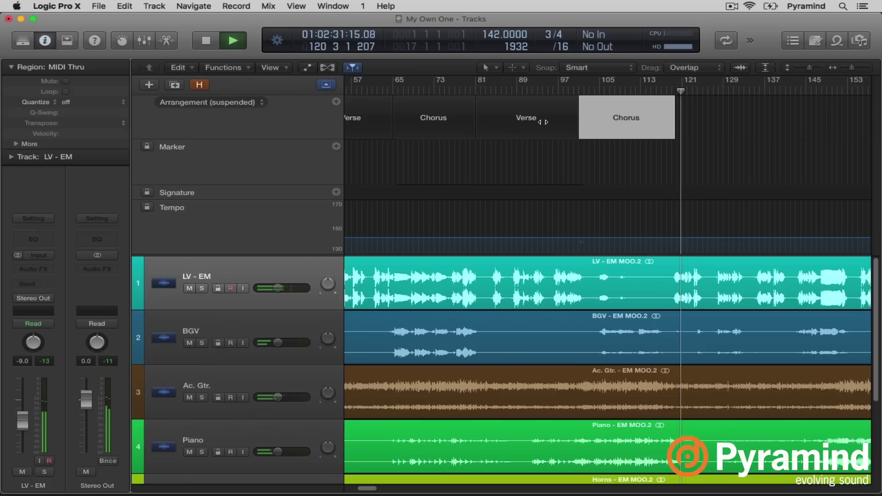
key(space)
Add a Bridge section after the last Chorus and play through it
click(337, 102)
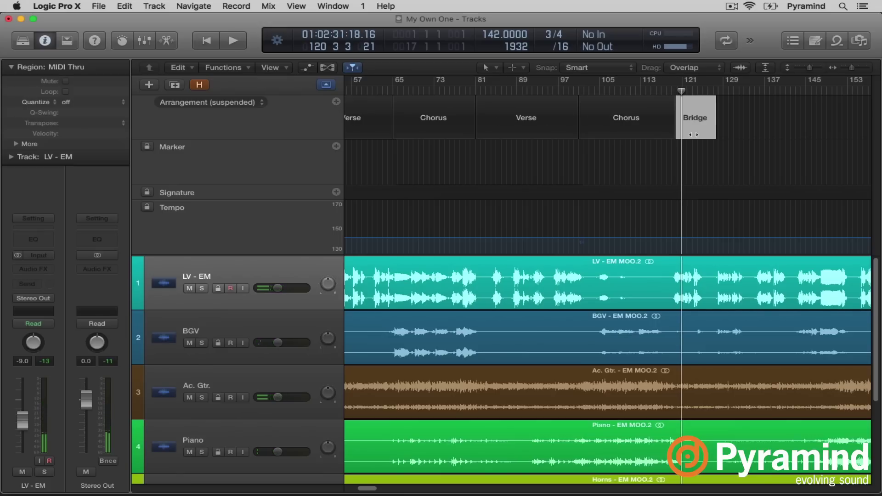
click(732, 107)
key(space)
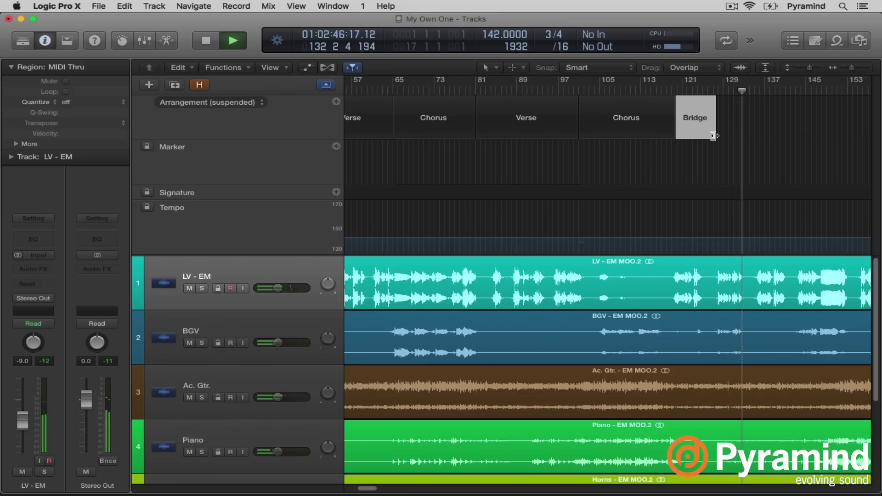
click(787, 97)
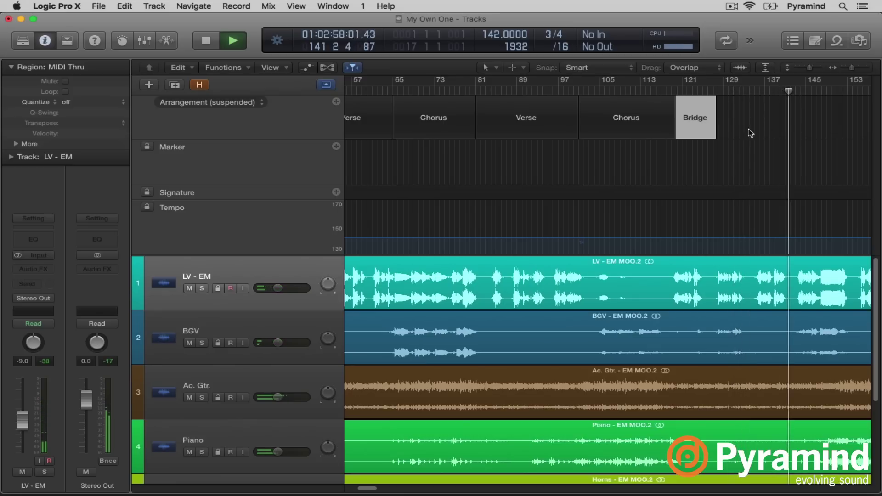
scroll(734, 140, right, 5)
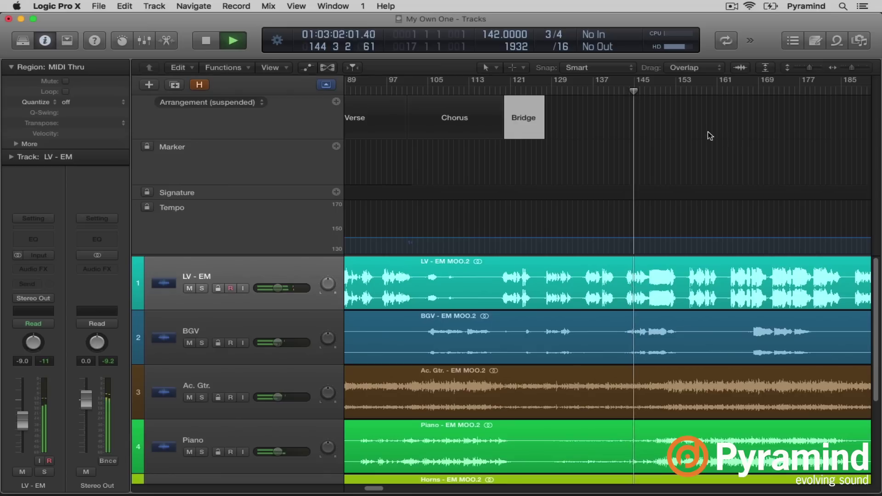
Extend the Bridge section to about bar 149
click(681, 91)
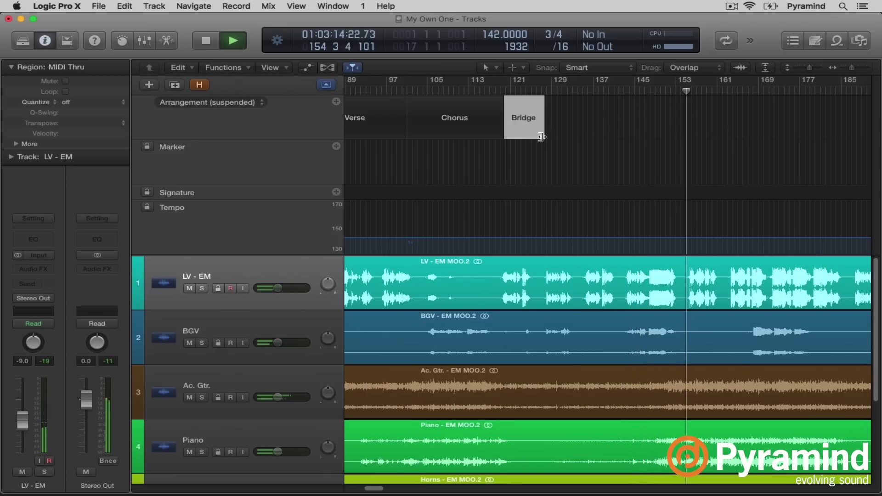
drag(542, 136, 669, 138)
click(669, 91)
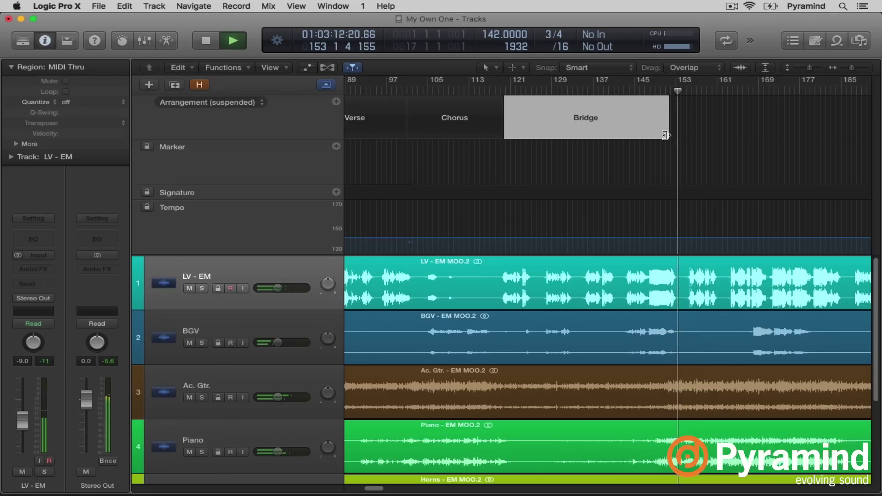
drag(667, 135, 671, 135)
Add two Outro sections, the first 32 bars ending near bar 185, the second to about bar 205
click(336, 102)
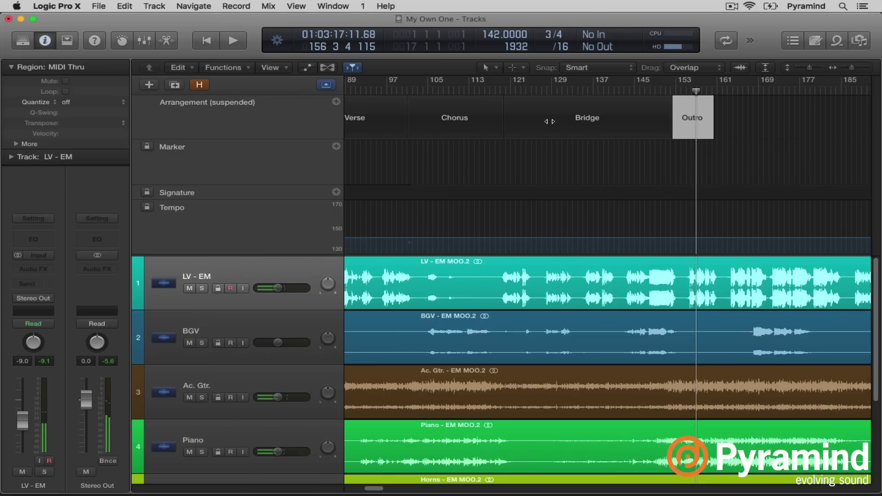
scroll(738, 156, right, 5)
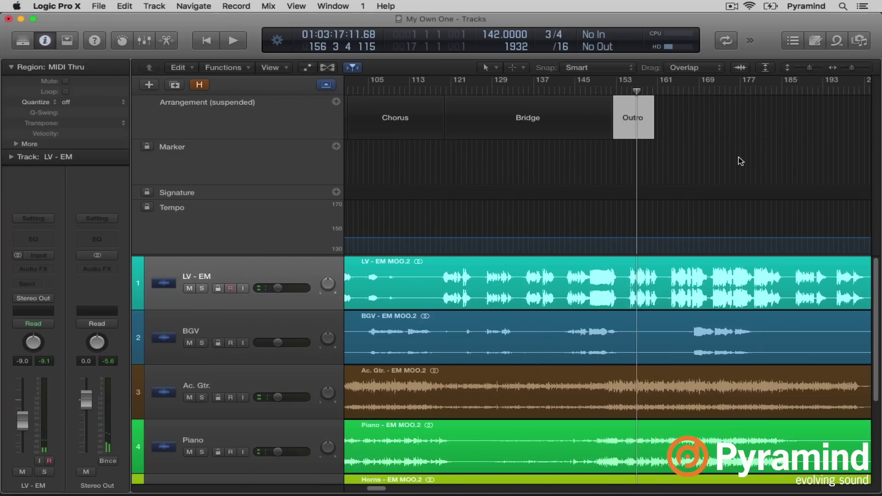
drag(556, 135, 690, 148)
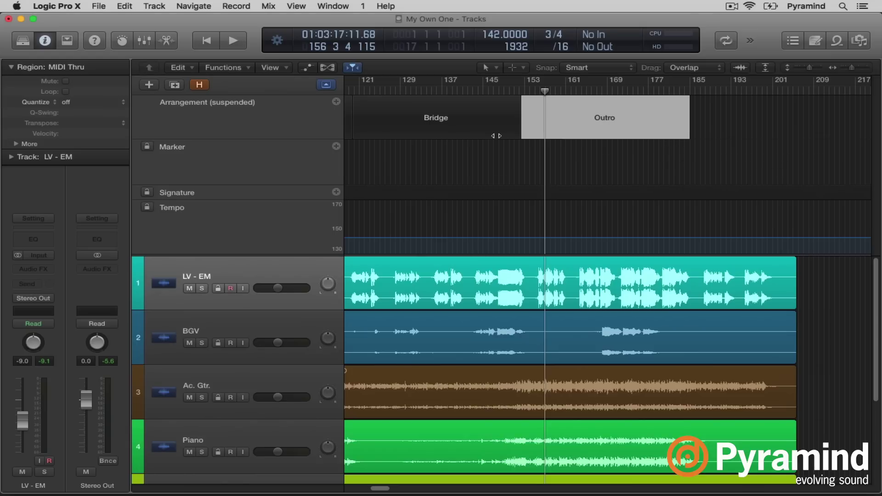
click(336, 102)
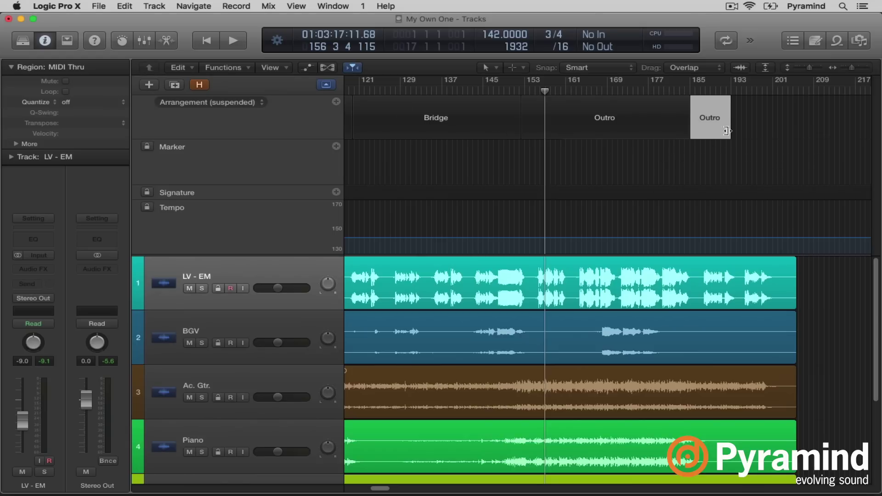
drag(726, 131, 796, 157)
click(694, 90)
key(space)
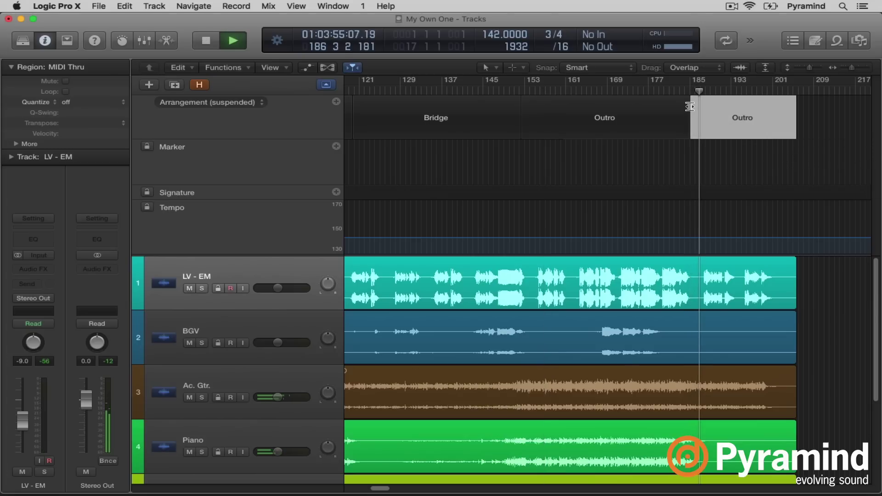
mouse_move(689, 106)
mouse_down()
mouse_move(709, 109)
mouse_move(682, 106)
mouse_up()
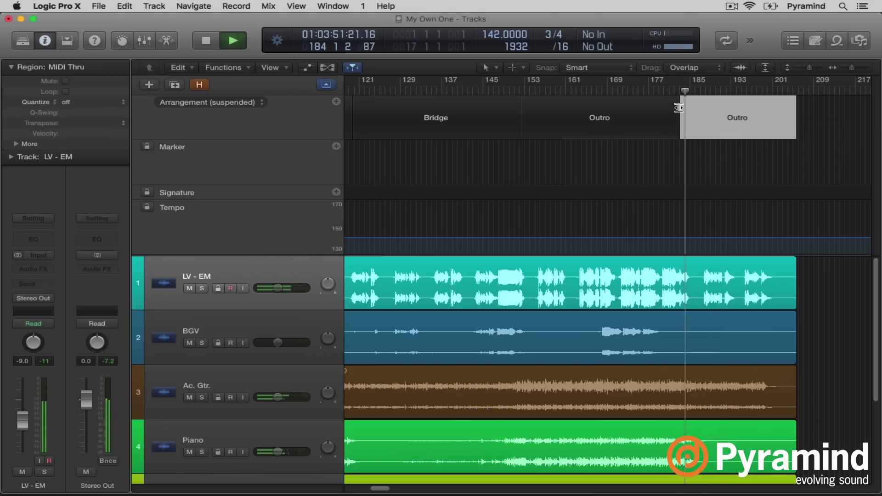
drag(683, 106, 686, 107)
key(space)
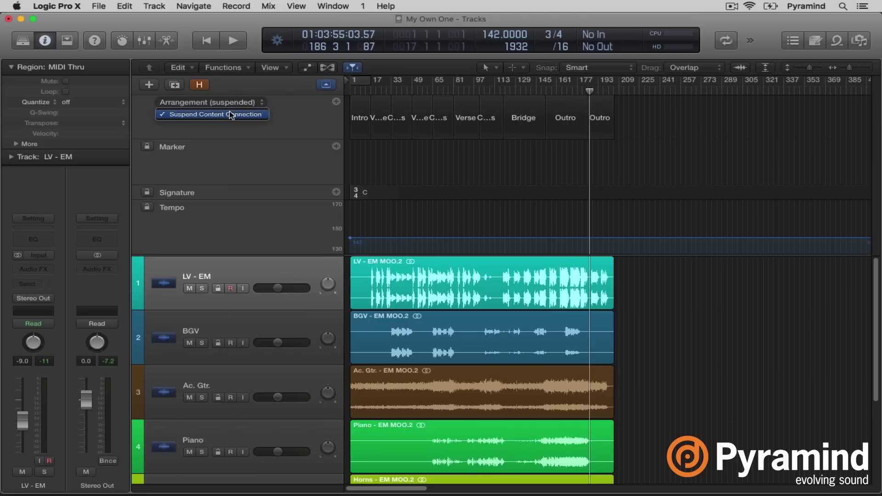
Turn off Suspend Content Connection, then move the Outro section ahead of the Bridge
click(445, 184)
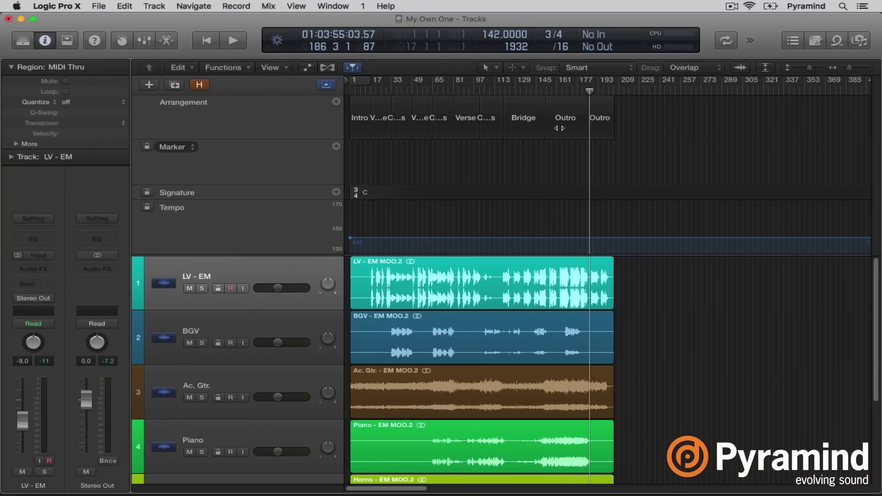
mouse_move(545, 128)
mouse_down()
mouse_move(559, 128)
mouse_move(501, 125)
mouse_up()
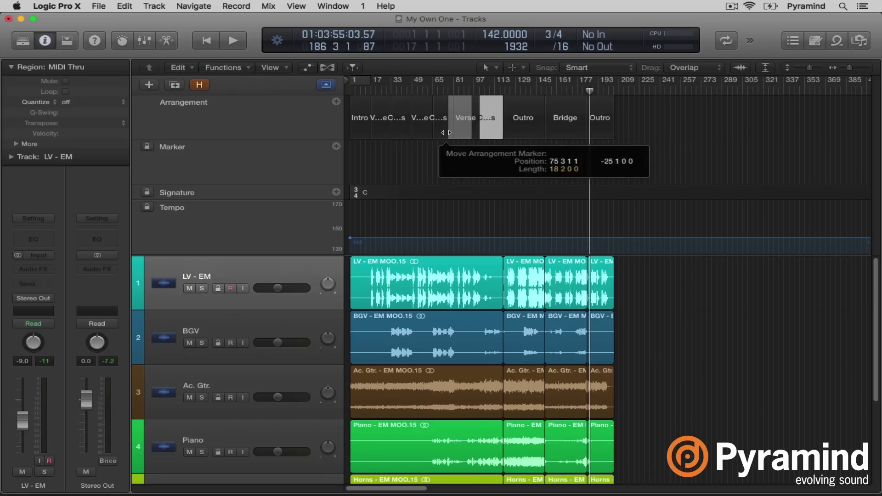
Move a Chorus section ahead of the last Verse, then undo that rearrangement
mouse_move(446, 132)
mouse_down()
mouse_move(418, 130)
mouse_move(469, 130)
mouse_up()
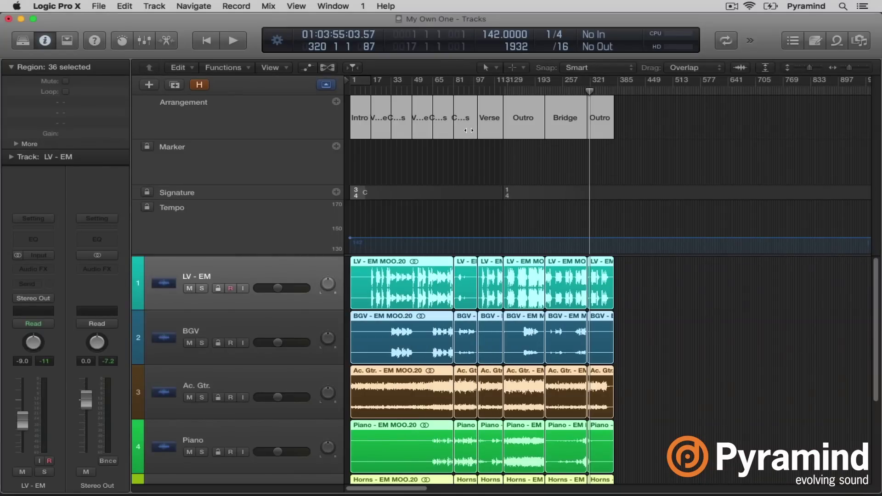
key(super+z)
key(super+z)
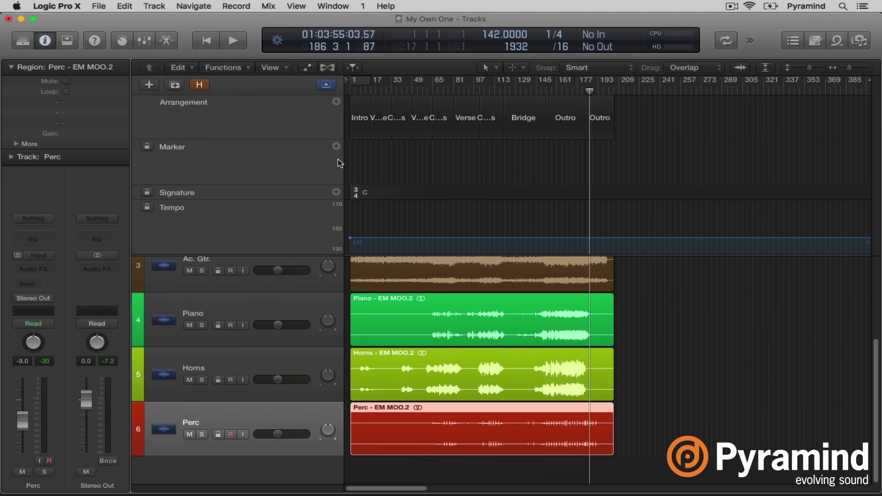
Add a new Bluebird Drummer track with Option+Cmd+N, with regions for each arrangement section
key(alt+super+n)
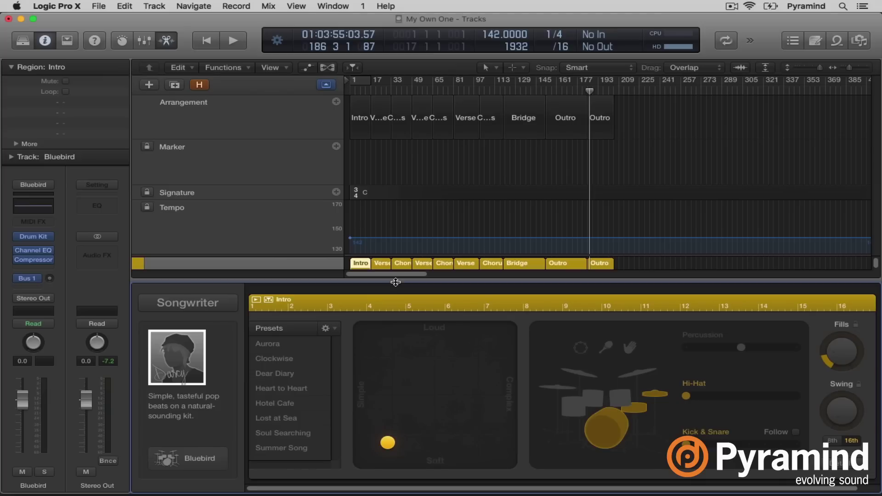
Close the drummer editor, solo the Bluebird drummer track and return the playhead to bar 1
key(e)
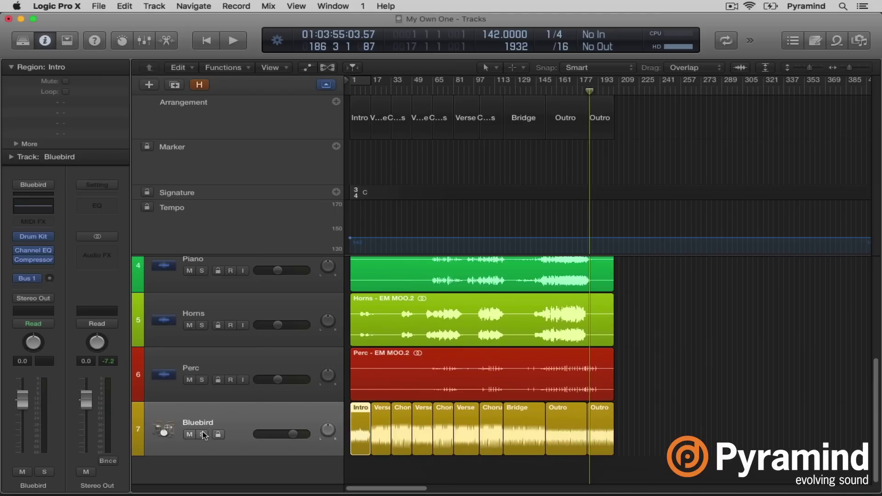
click(220, 423)
key(s)
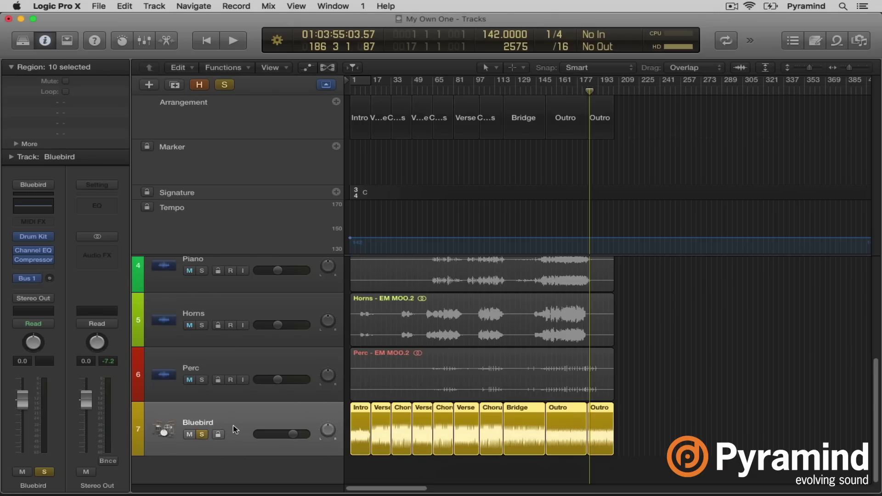
key(Return)
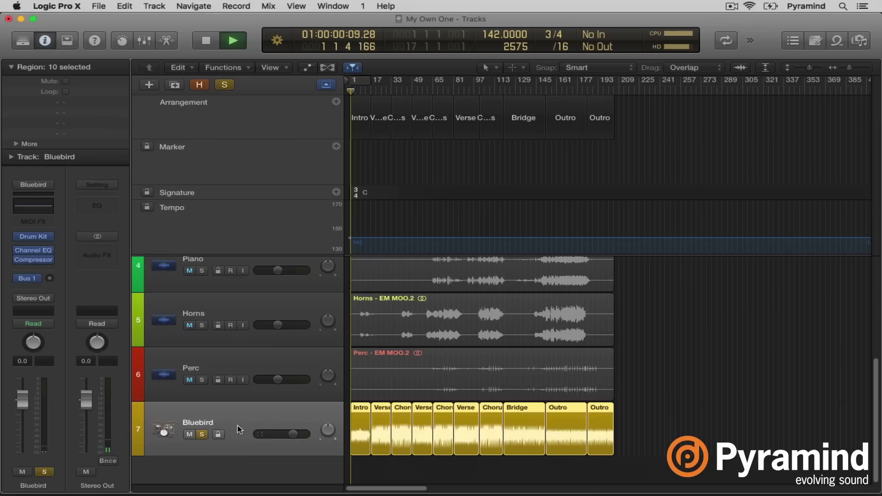
Zoom in on the Intro, Verse and Chorus sections and jump playback to bar 33
key(super+Right)
key(super+Right)
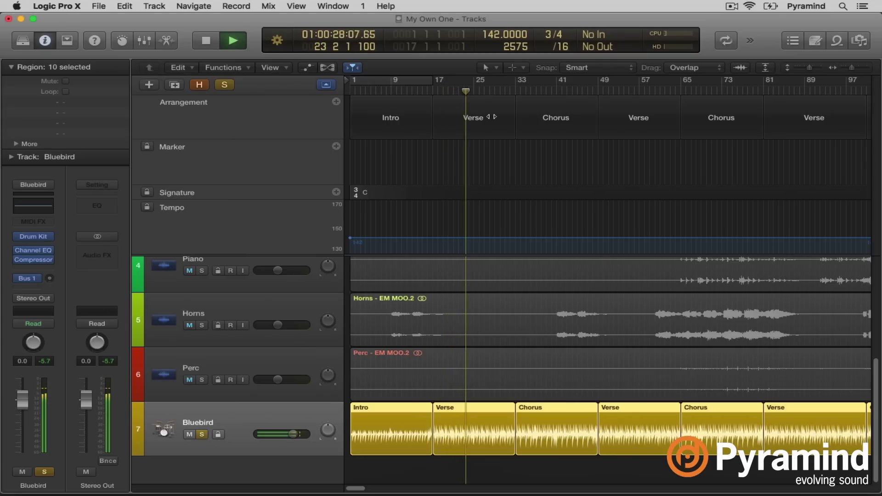
click(518, 86)
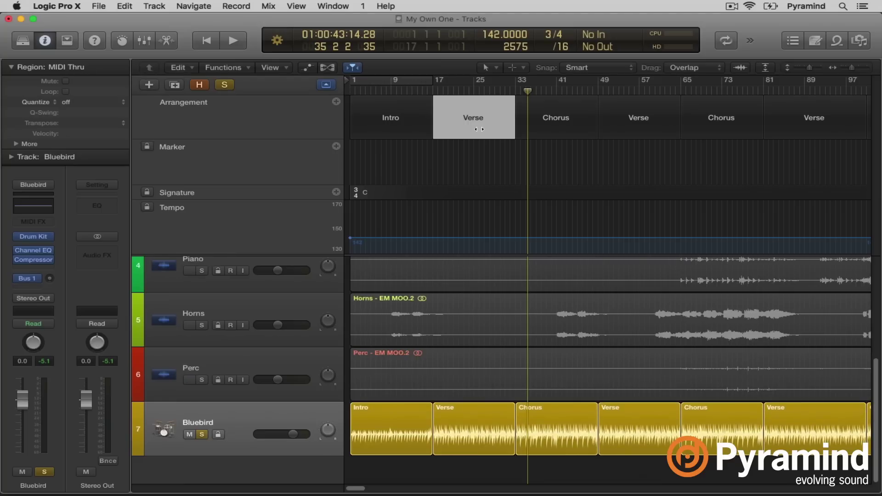
Unlink the arrangement from the regions, remove all arrangement sections, and hide the global tracks
key(Delete)
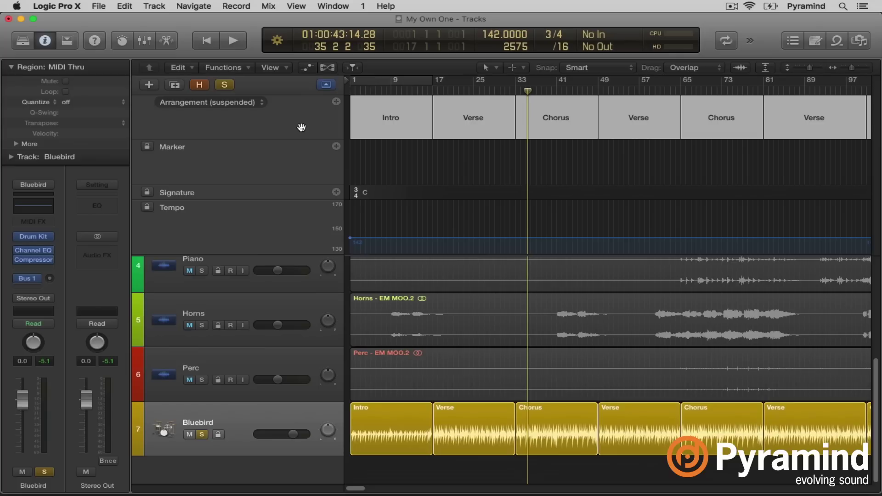
key(super+z)
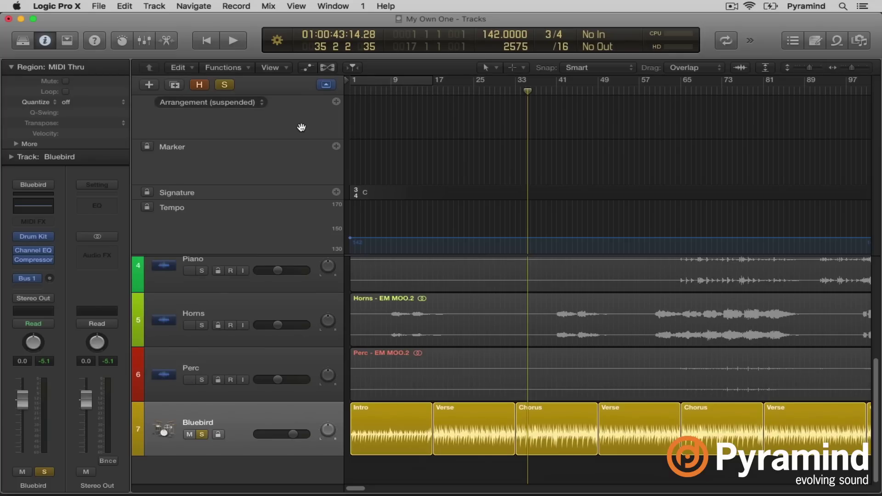
key(g)
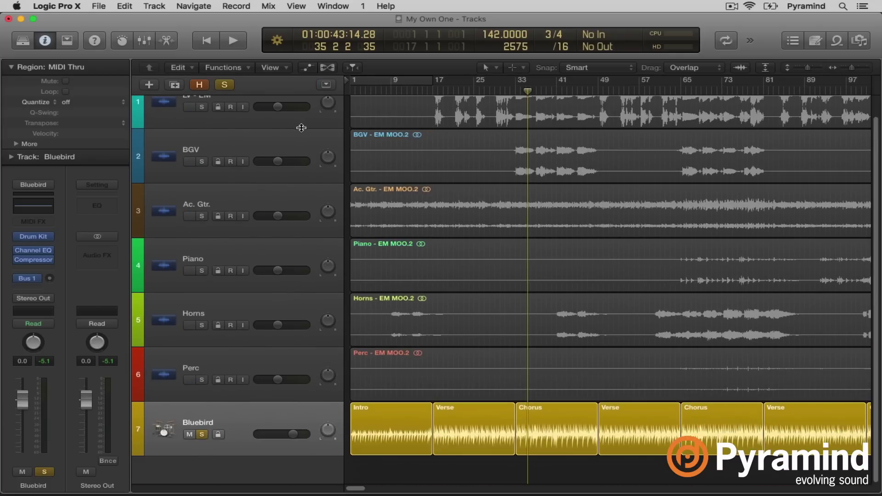